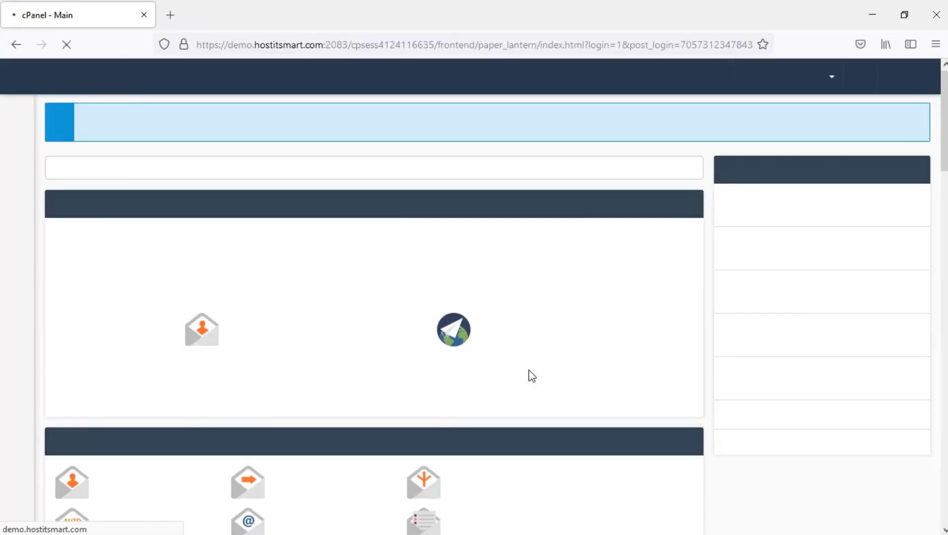
pyautogui.scroll(-3, 331, 333)
pyautogui.scroll(-4, 318, 331)
pyautogui.scroll(-3, 305, 329)
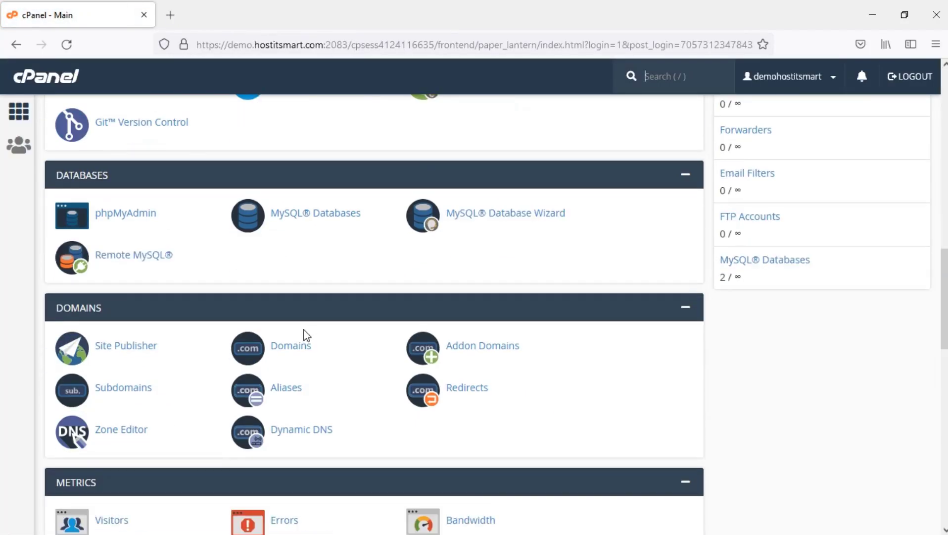
pyautogui.scroll(-1, 304, 333)
pyautogui.scroll(-2, 303, 331)
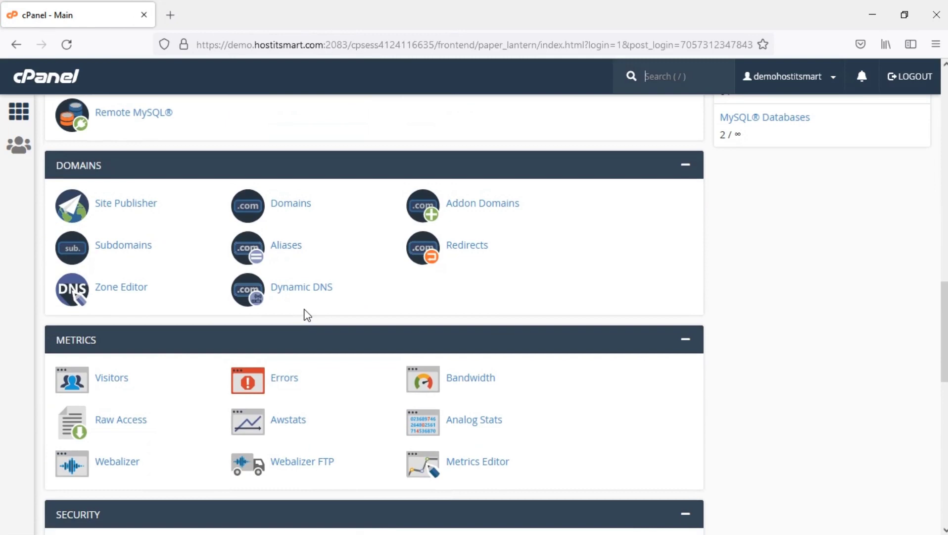
# - Go to the Addon Domains page from the Domains section
pyautogui.click(471, 205)
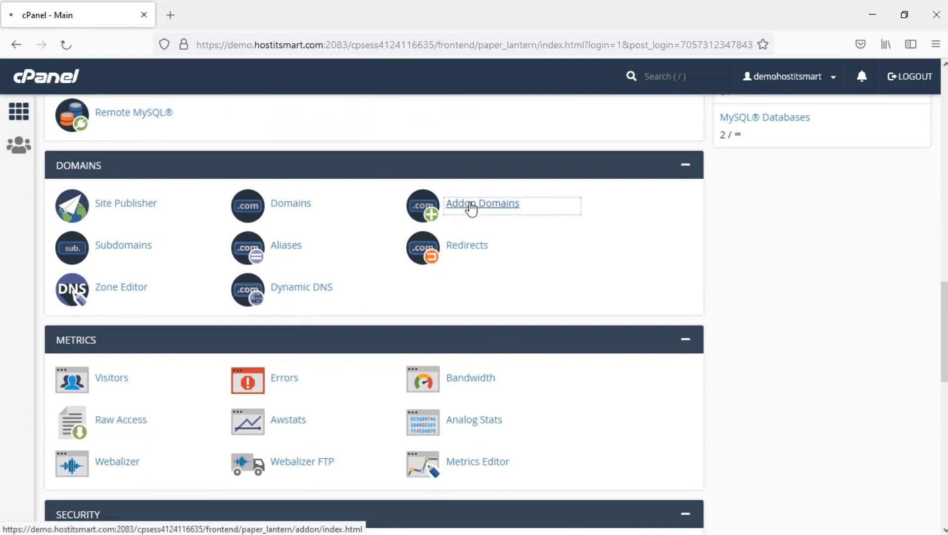
pyautogui.scroll(-2, 470, 215)
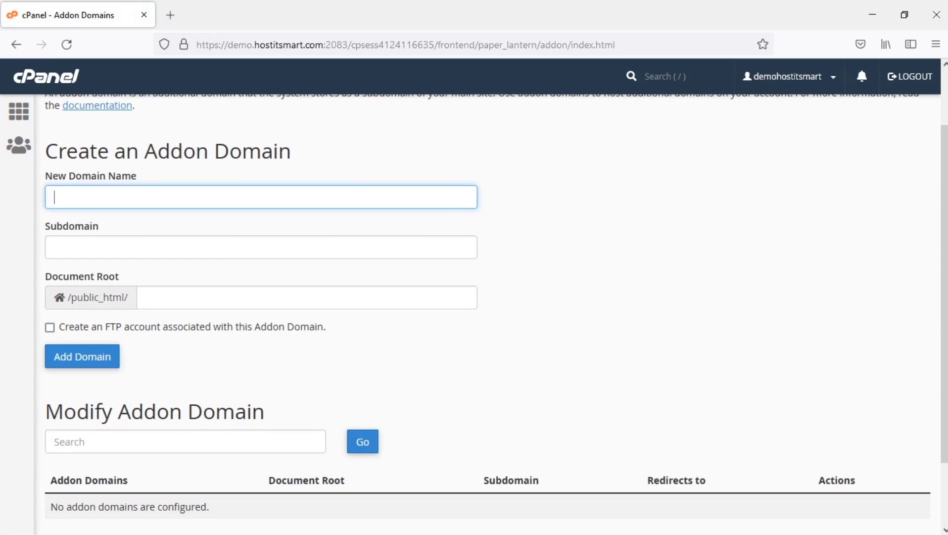
pyautogui.scroll(-2, 376, 334)
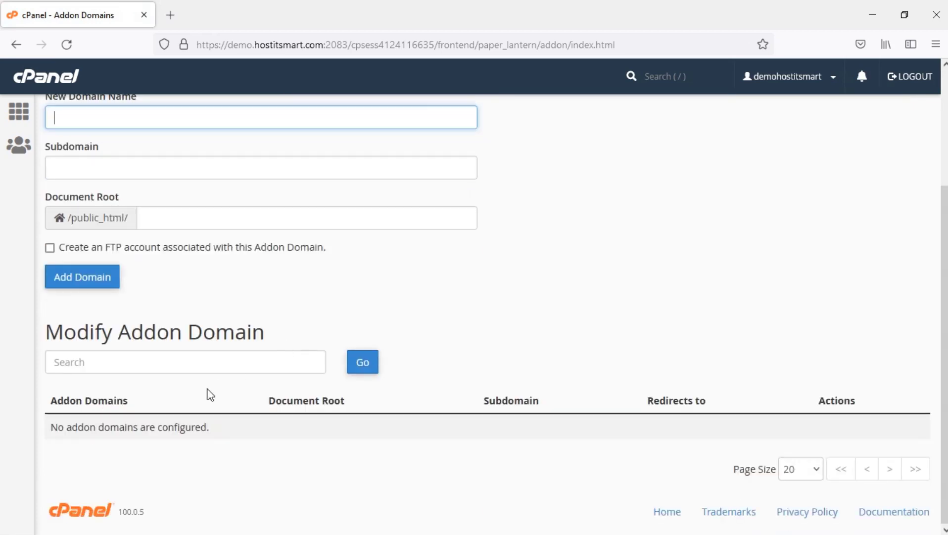
pyautogui.moveTo(216, 430); pyautogui.dragTo(46, 439)
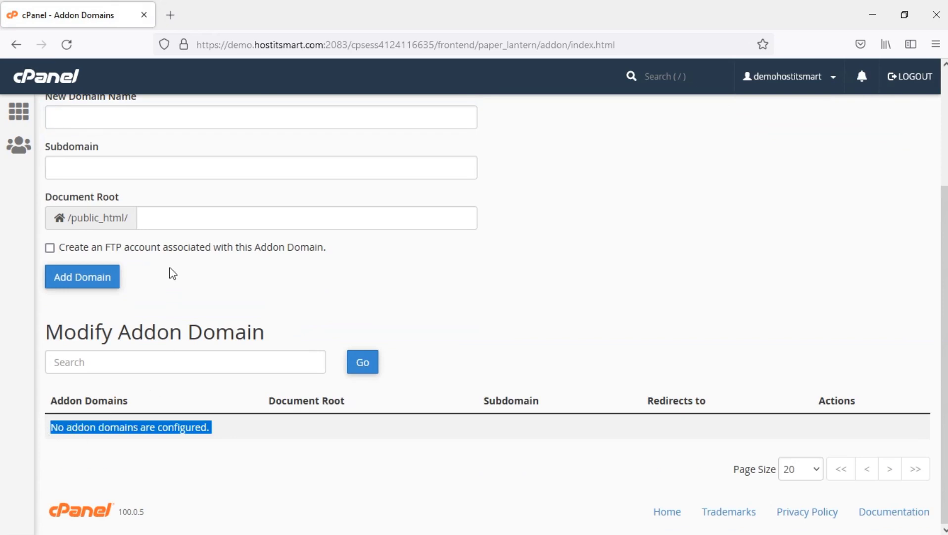
pyautogui.scroll(4, 170, 270)
# - Enter testdomain1.hostitsmart.com as the new domain, accepting subdomain testdomain1 and the auto-filled document root
pyautogui.click(153, 265)
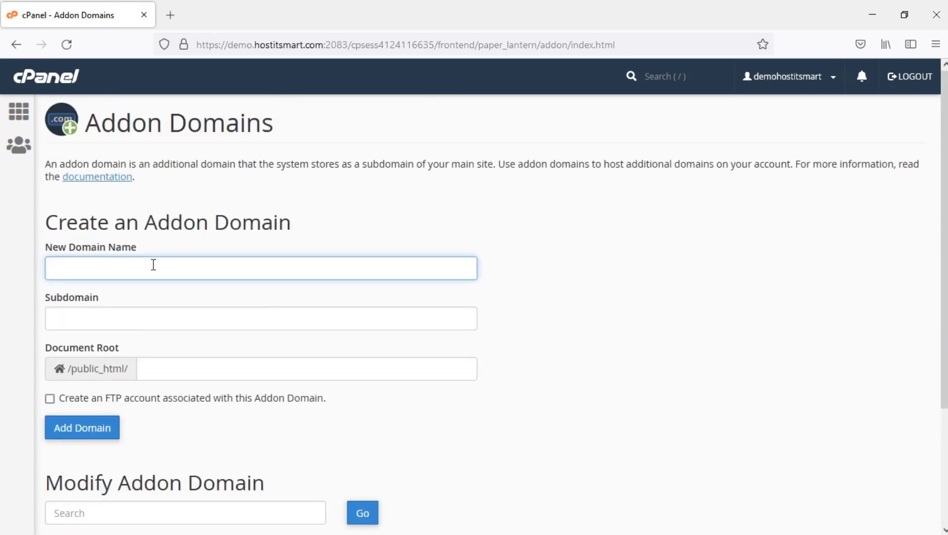
pyautogui.write('testdomain')
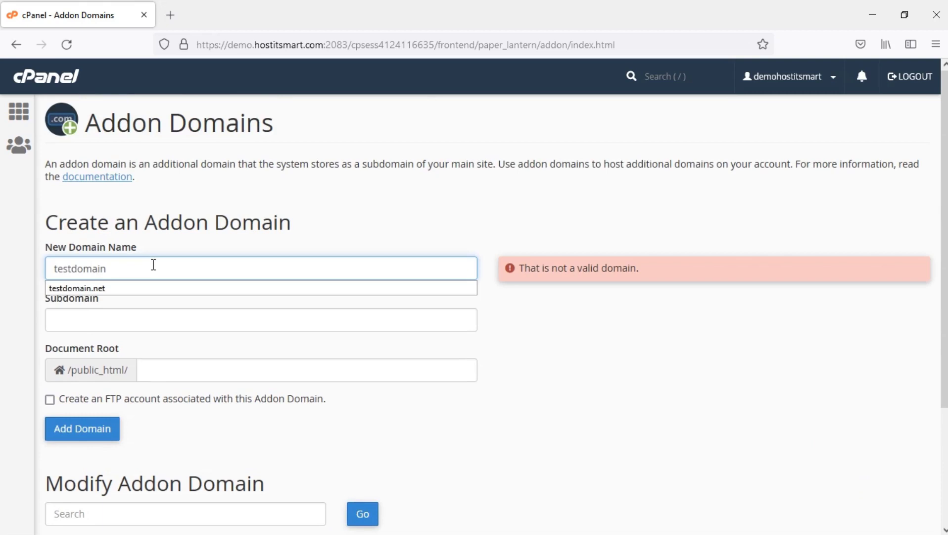
pyautogui.write('1.hostitsmart.c')
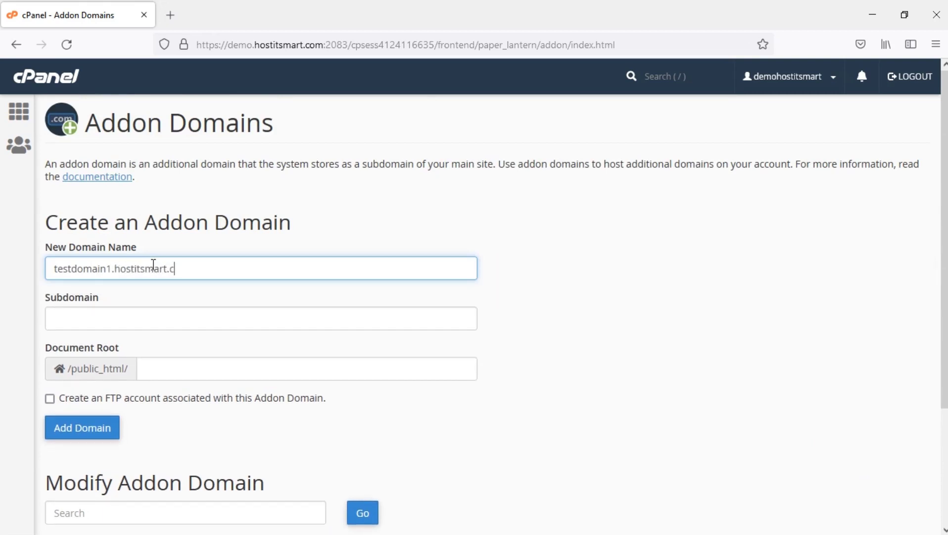
pyautogui.write('om')
pyautogui.click(157, 323)
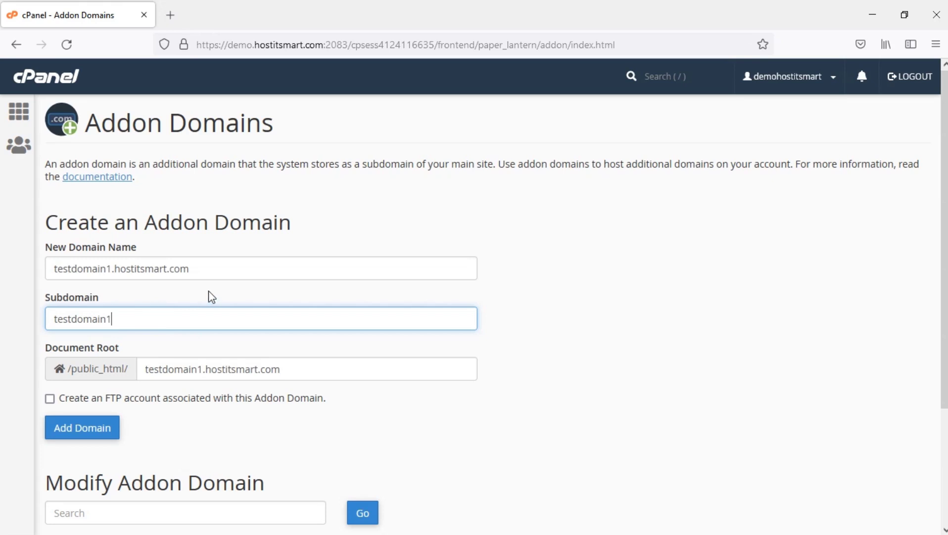
pyautogui.scroll(-1, 208, 296)
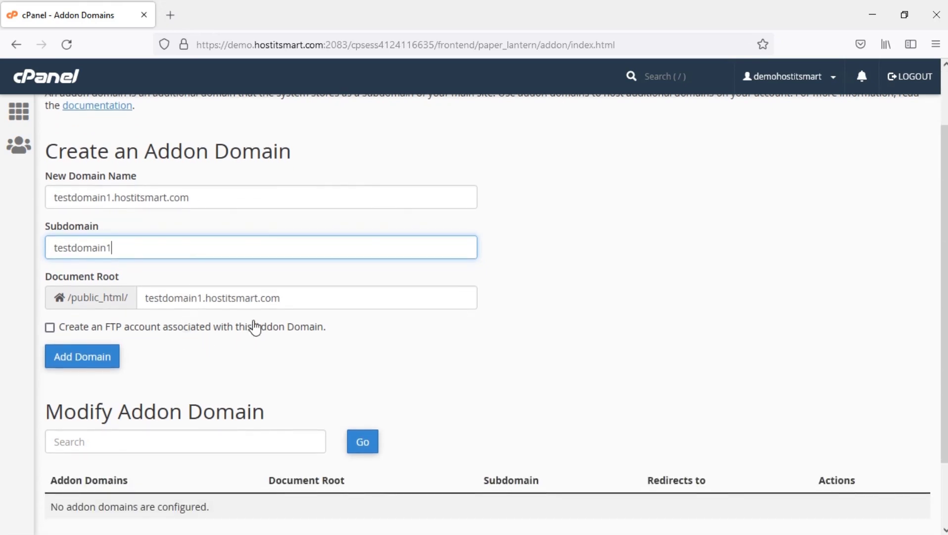
pyautogui.click(285, 302)
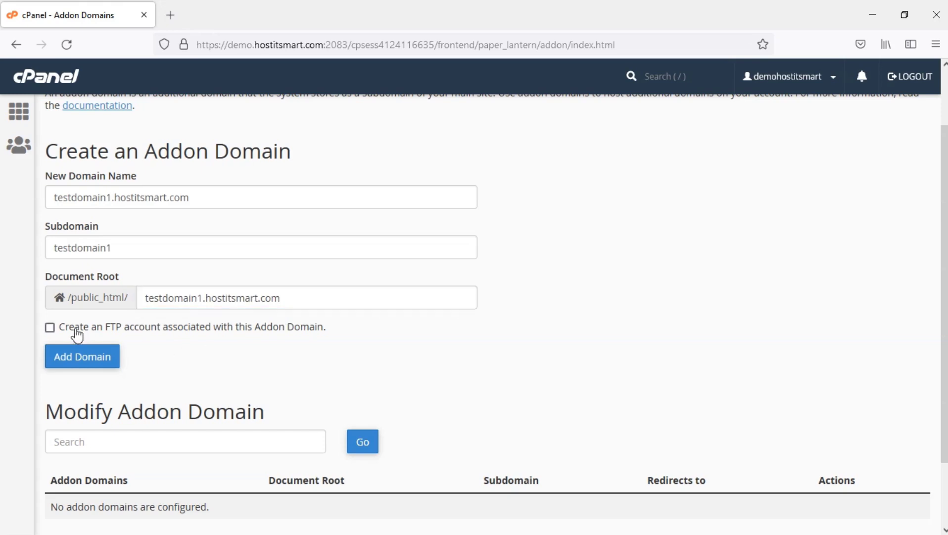
# - Enable an FTP account for the domain and try a password rated very weak and mismatched
pyautogui.click(50, 327)
pyautogui.scroll(-1, 182, 362)
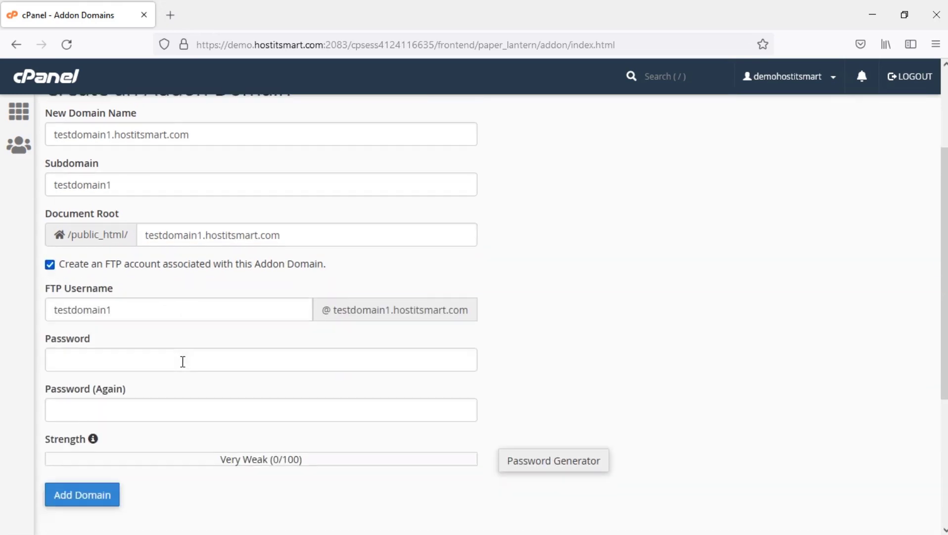
pyautogui.scroll(-1, 212, 360)
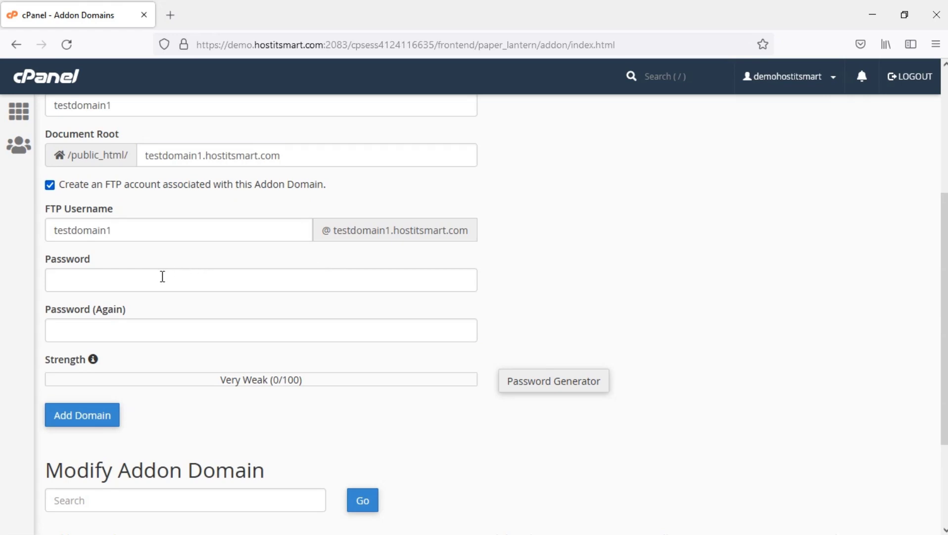
pyautogui.scroll(-1, 163, 282)
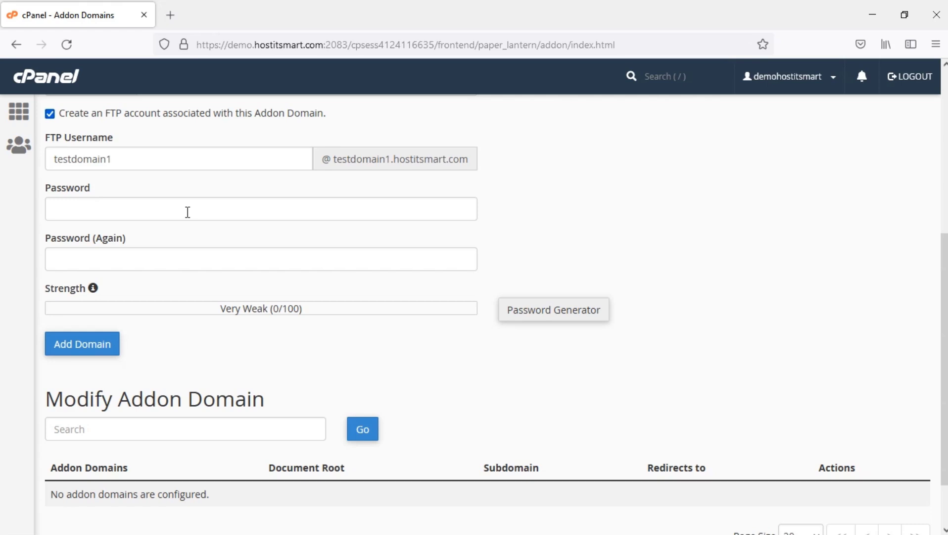
pyautogui.click(187, 212)
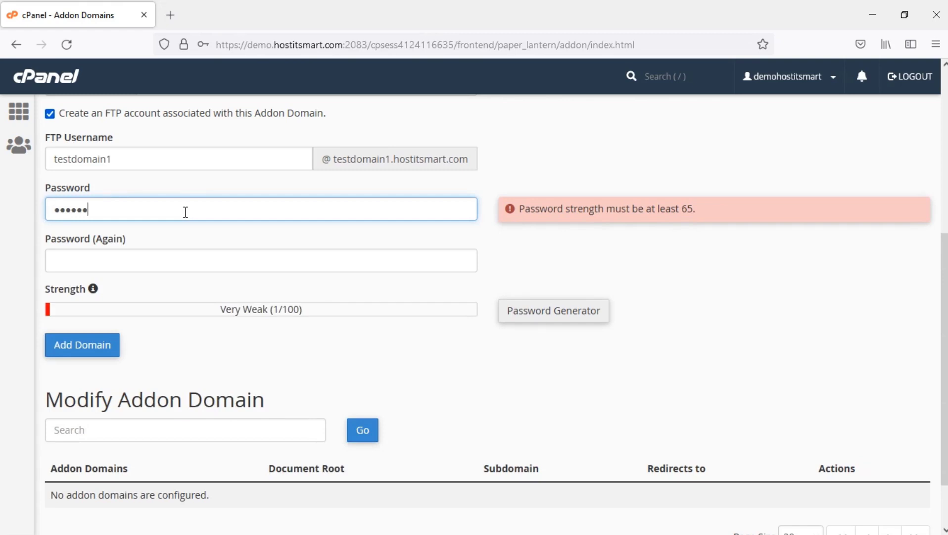
pyautogui.press('Tab')
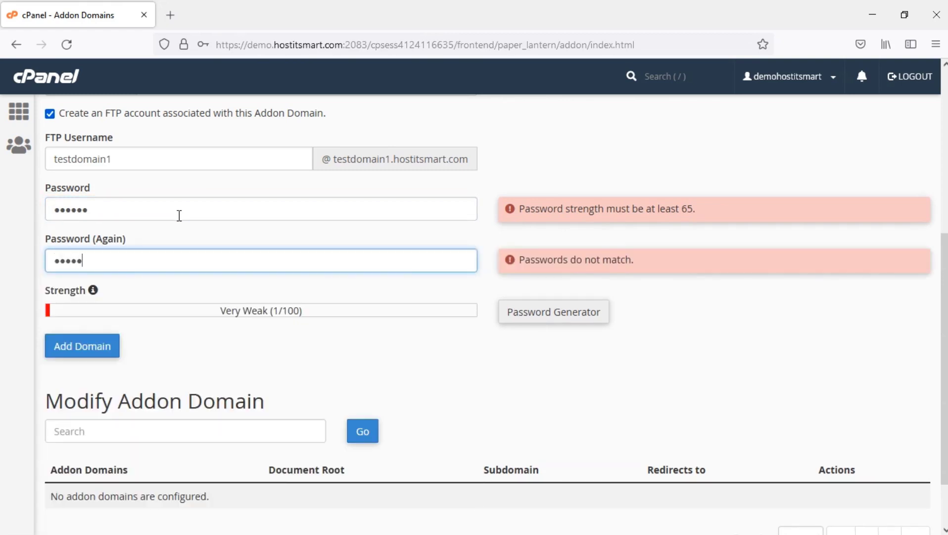
pyautogui.moveTo(305, 314); pyautogui.dragTo(220, 317)
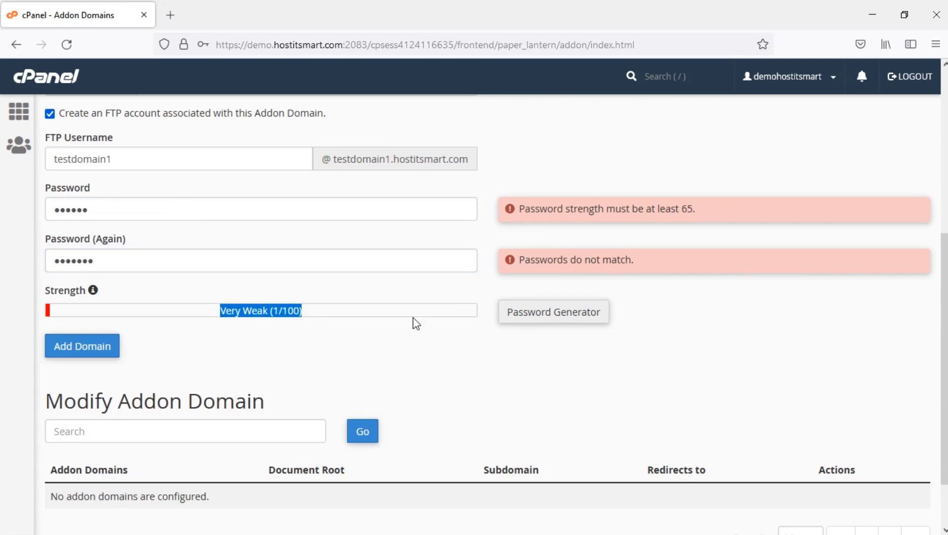
# - Generate a very strong random password and apply it to both FTP password entries
pyautogui.click(552, 320)
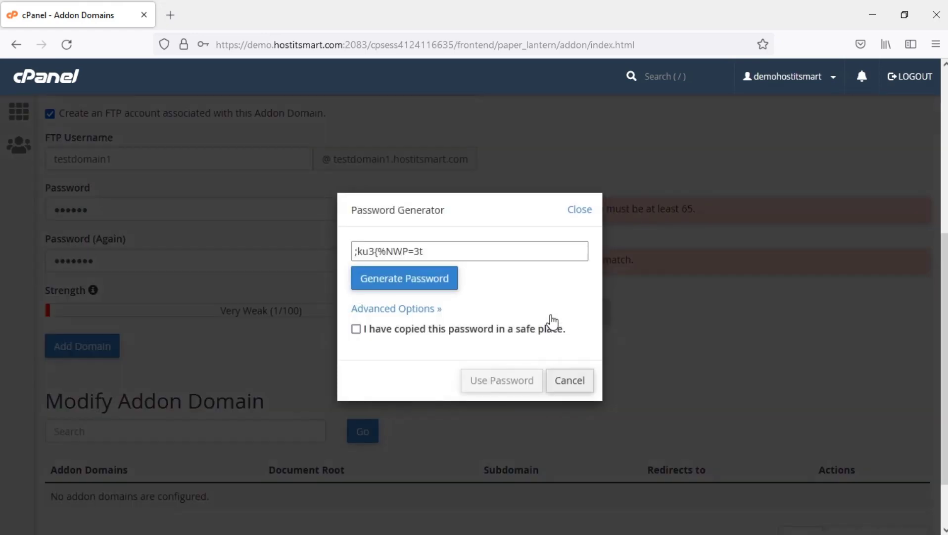
pyautogui.click(436, 284)
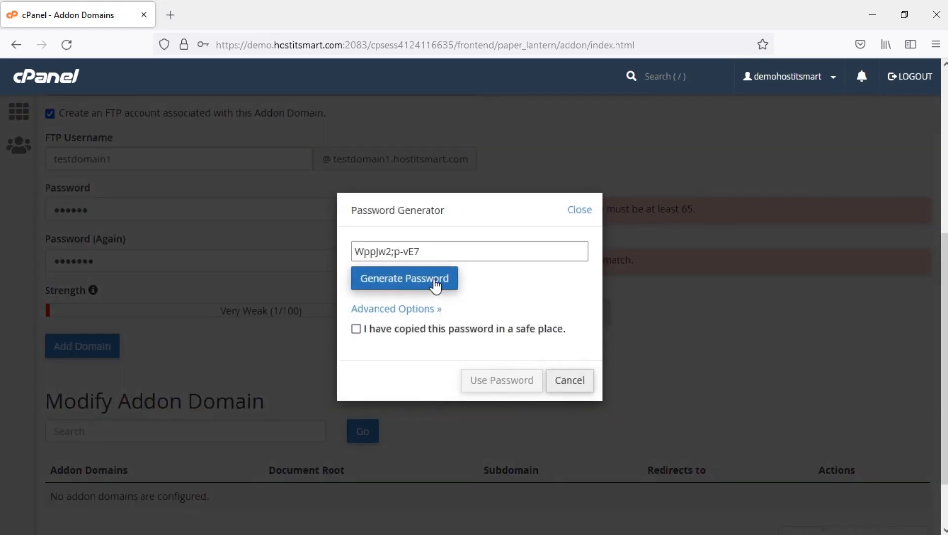
pyautogui.click(442, 254)
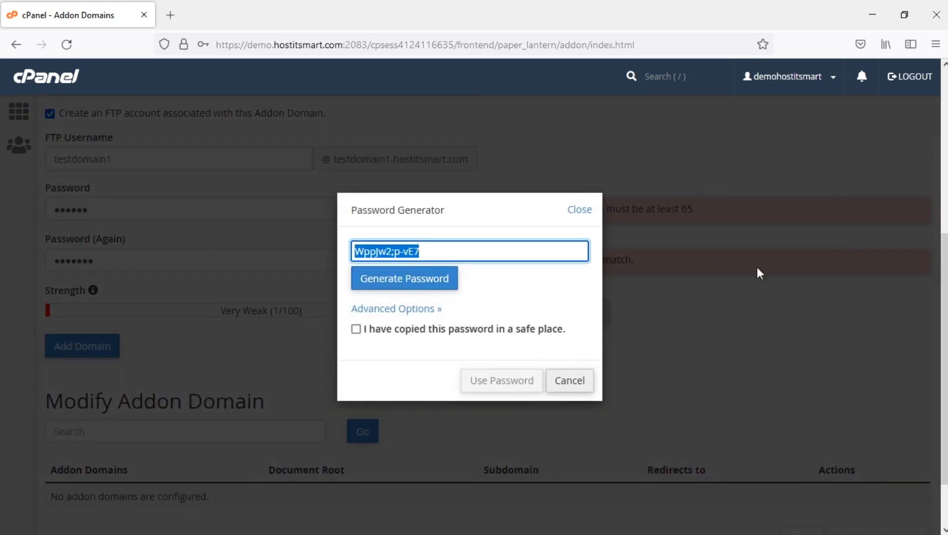
pyautogui.click(428, 310)
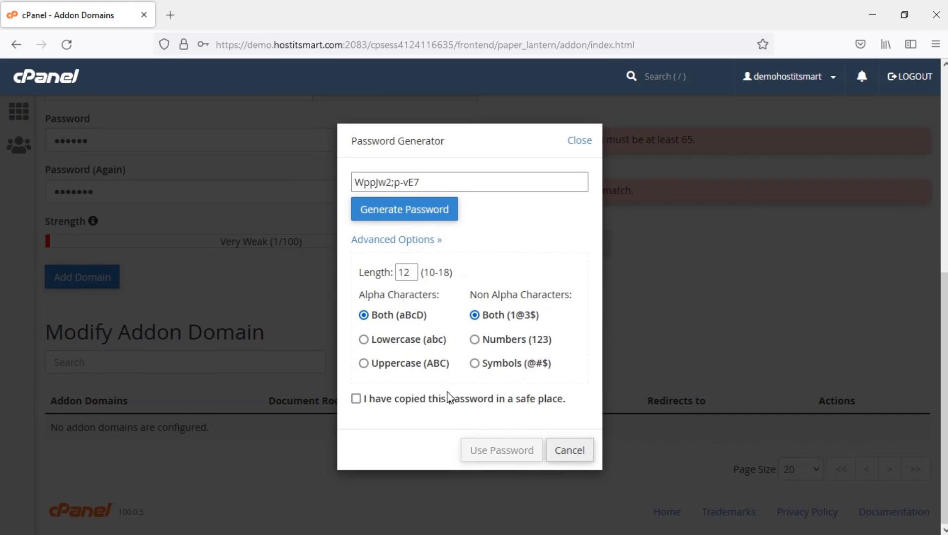
pyautogui.click(357, 399)
pyautogui.click(495, 453)
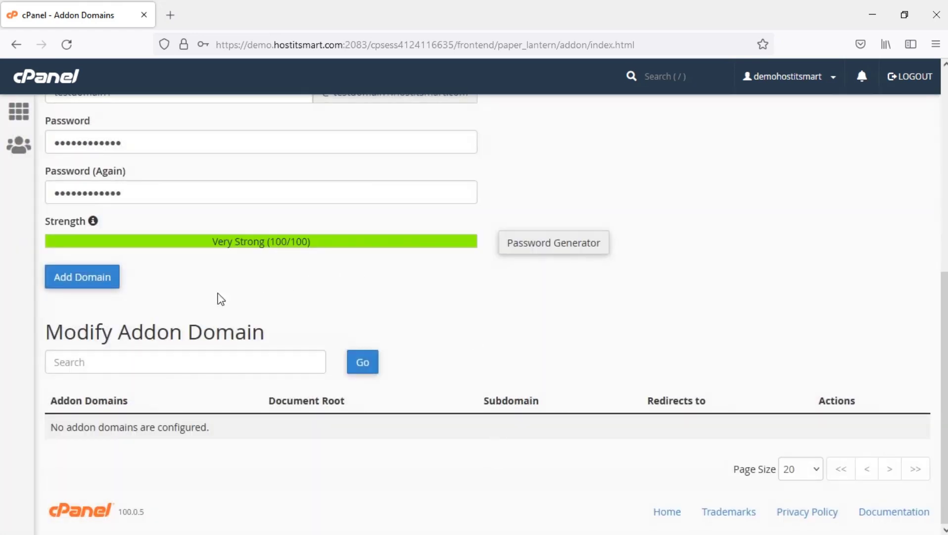
# - Create the addon domain with its FTP account, declining Firefox's saved-login update
pyautogui.click(83, 277)
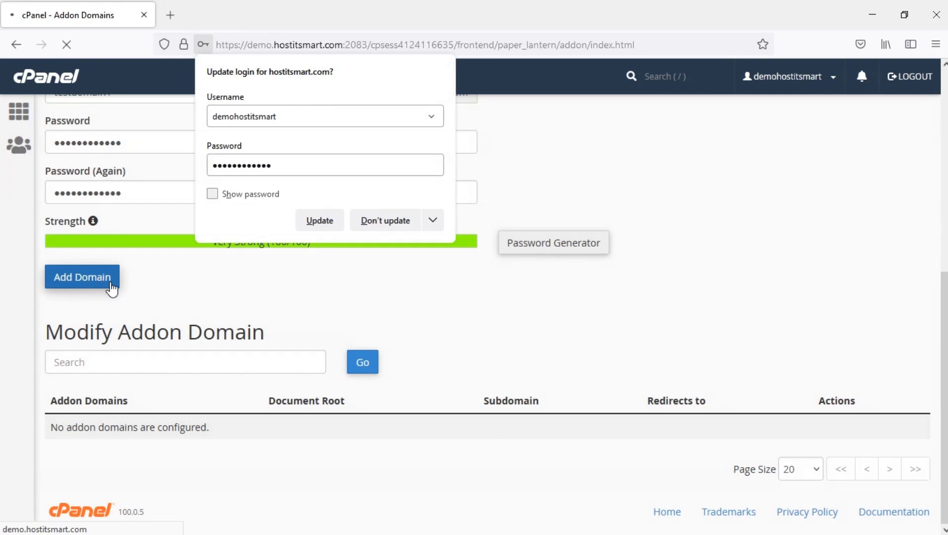
pyautogui.click(388, 222)
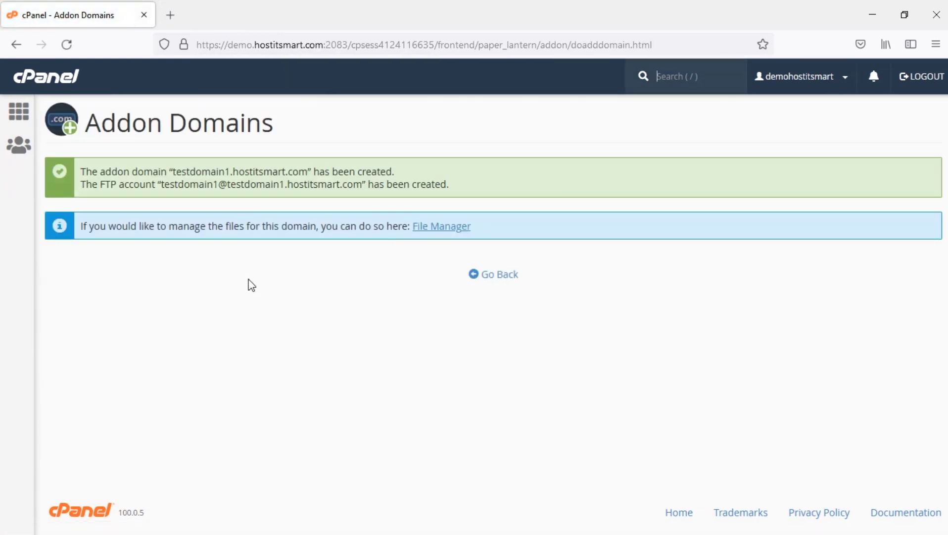
# - Return to the addon domains list now showing testdomain1.hostitsmart.com
pyautogui.click(489, 277)
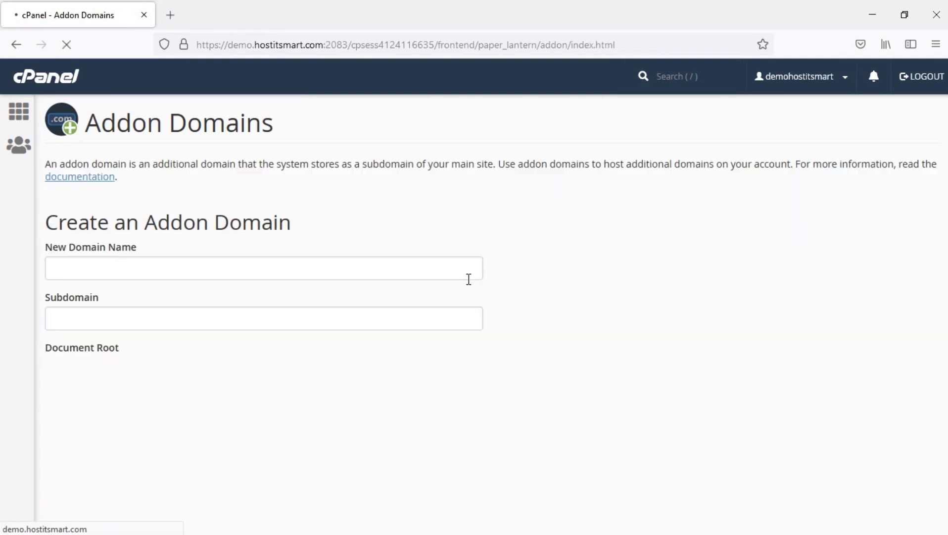
pyautogui.scroll(-3, 292, 331)
pyautogui.scroll(3, 292, 332)
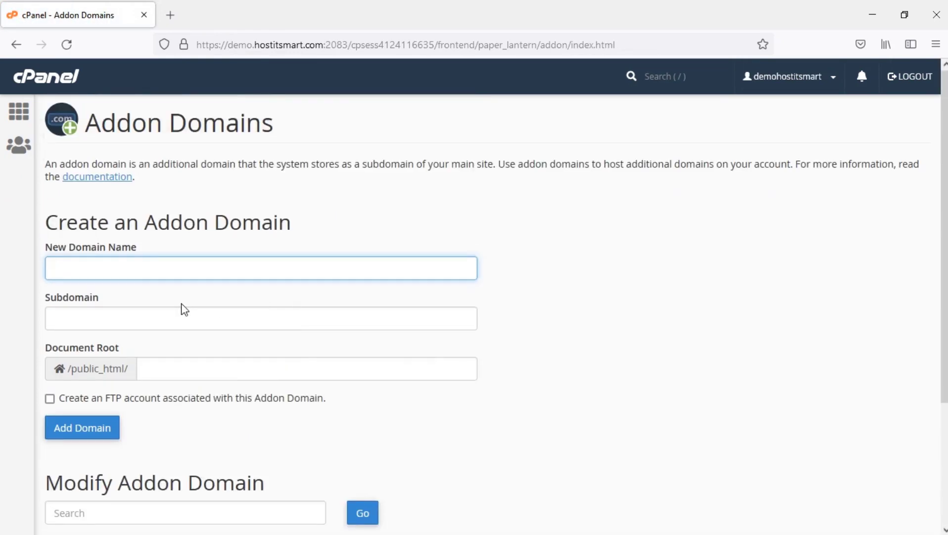
pyautogui.scroll(-3, 134, 286)
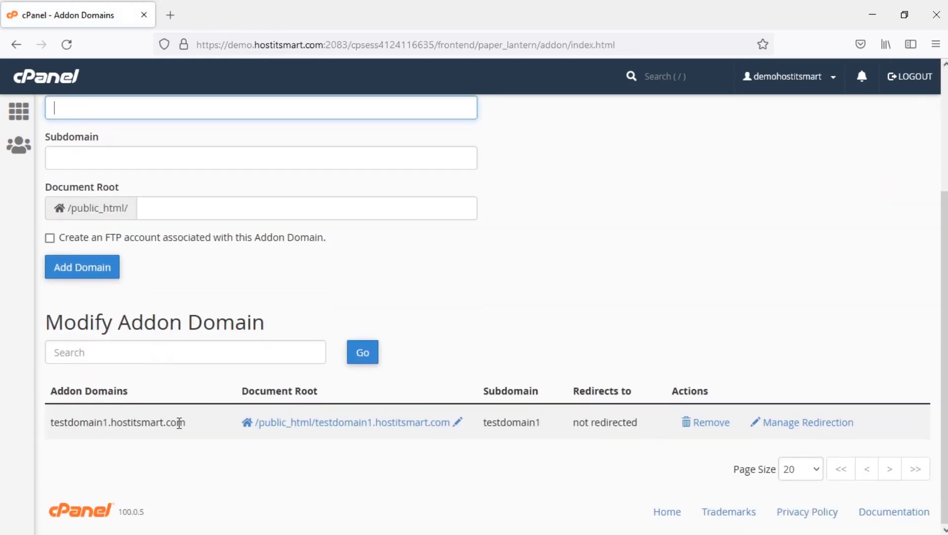